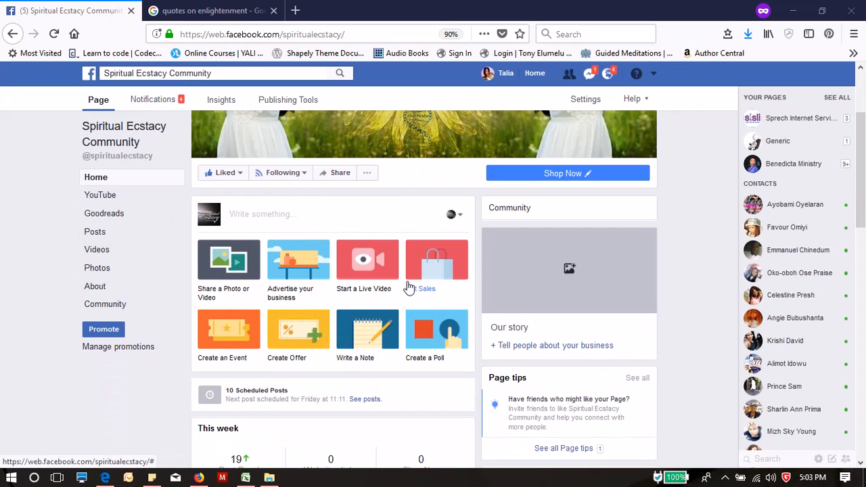
- Look through the Spiritual Ecstacy Community page's home content, including its scheduled posts notice, weekly statistics and recent quote posts
scroll(409, 288, down, 2)
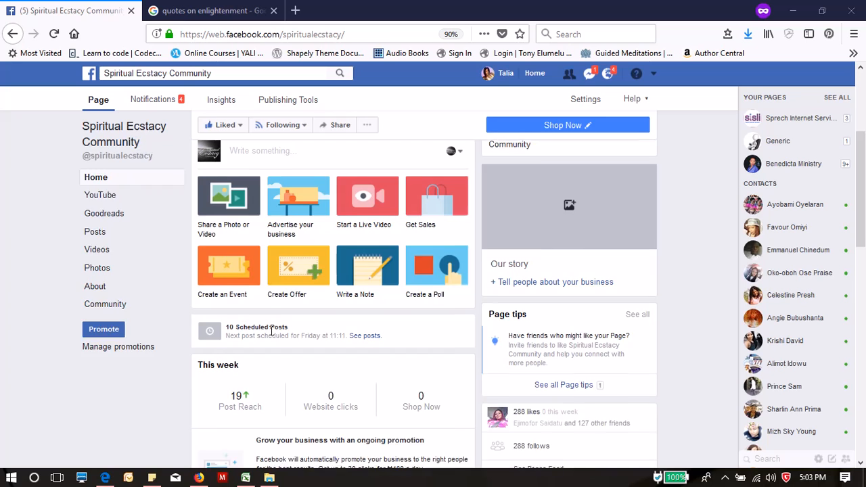
scroll(270, 332, up, 3)
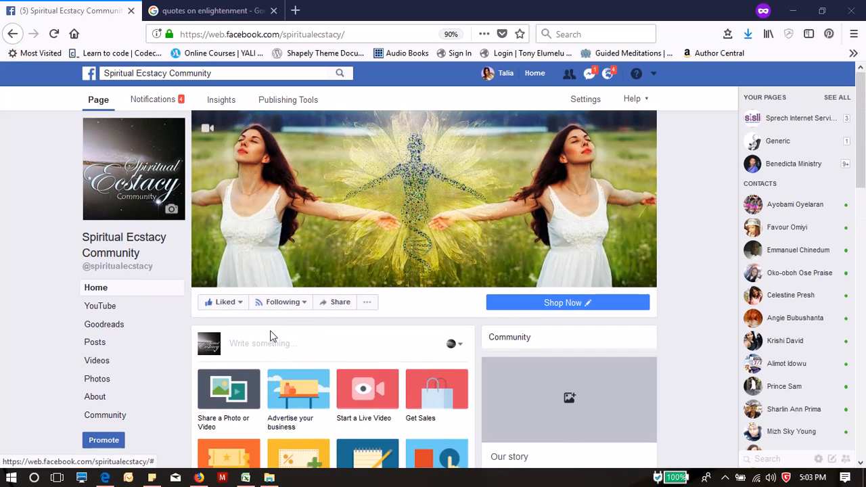
scroll(323, 314, down, 8)
scroll(322, 310, down, 5)
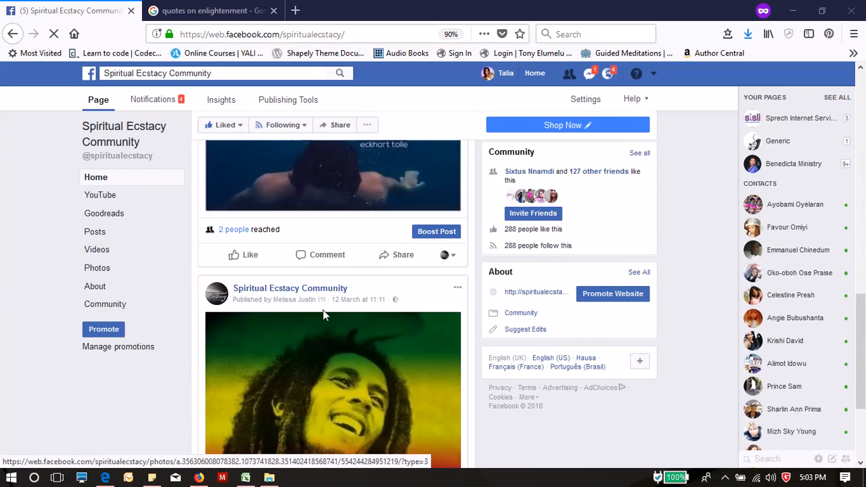
scroll(331, 292, down, 3)
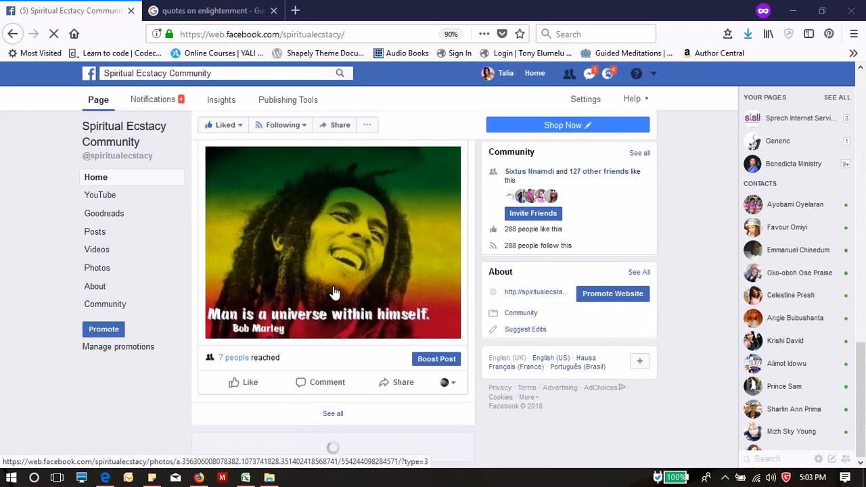
scroll(335, 292, up, 1)
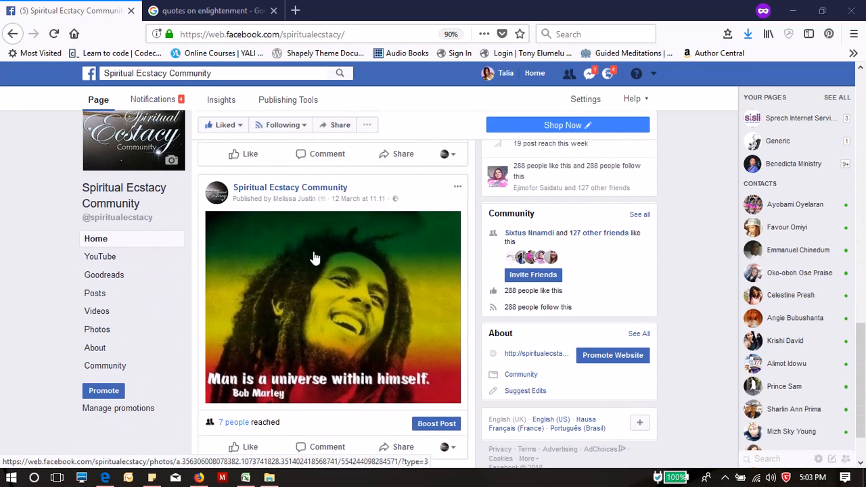
scroll(337, 298, up, 4)
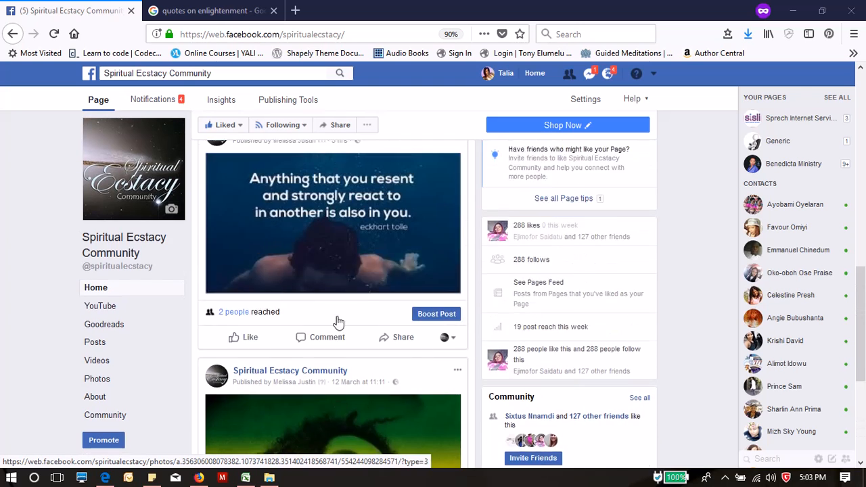
scroll(338, 324, up, 1)
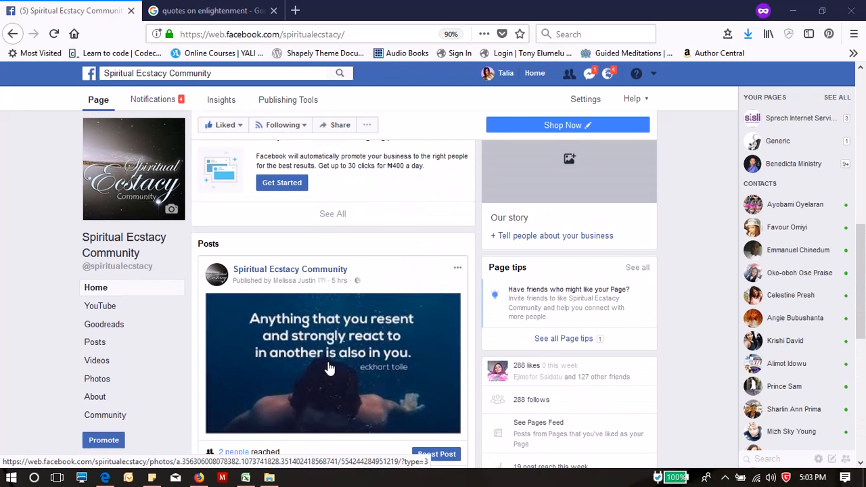
scroll(329, 368, up, 3)
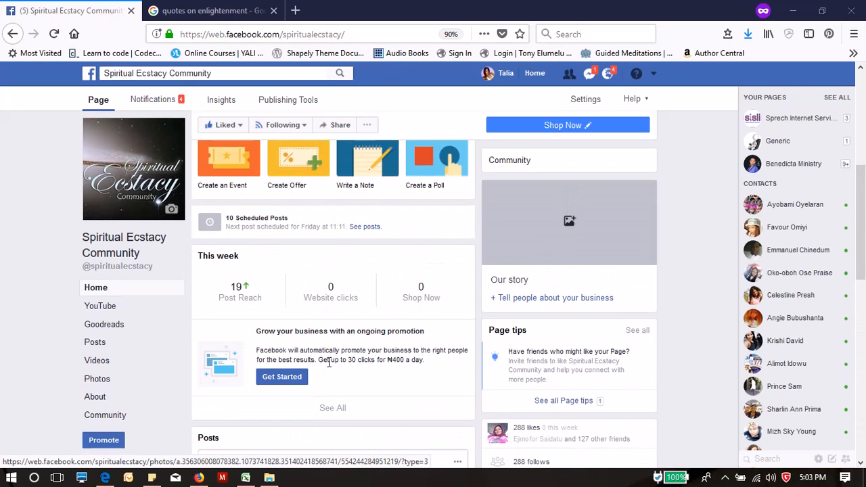
scroll(330, 368, up, 4)
scroll(330, 368, up, 3)
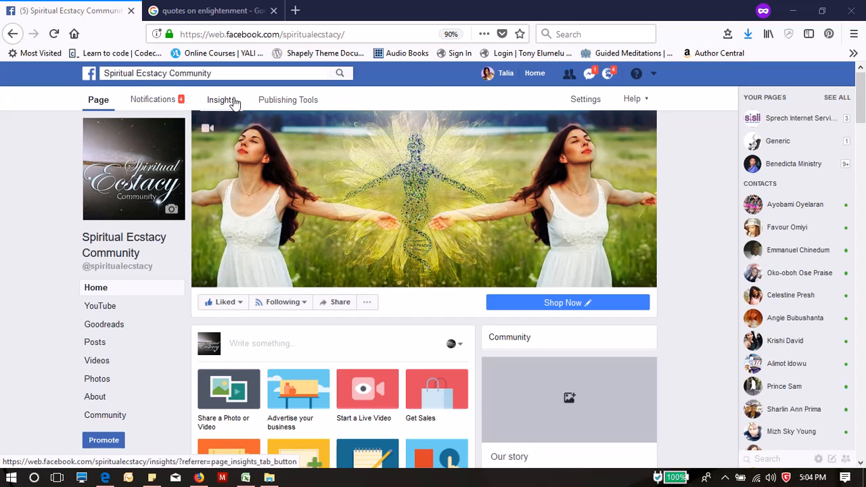
- Open the Publishing Tools of the Spiritual Ecstacy Community page
click(300, 103)
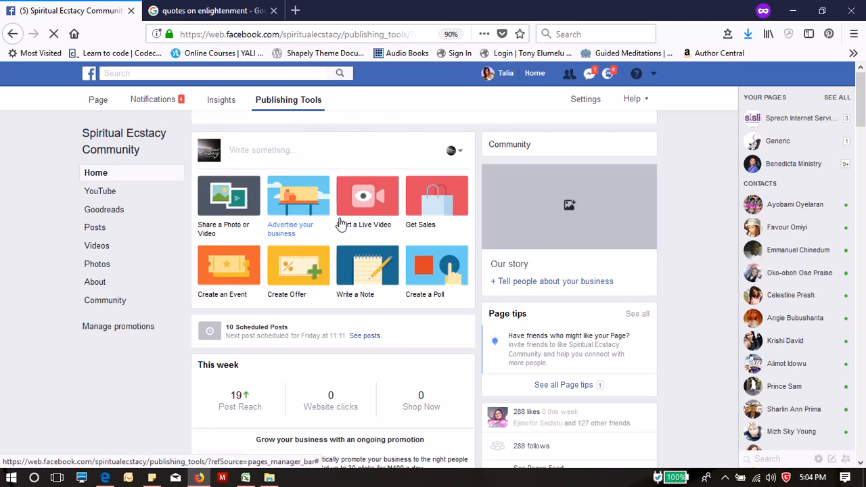
scroll(342, 284, down, 3)
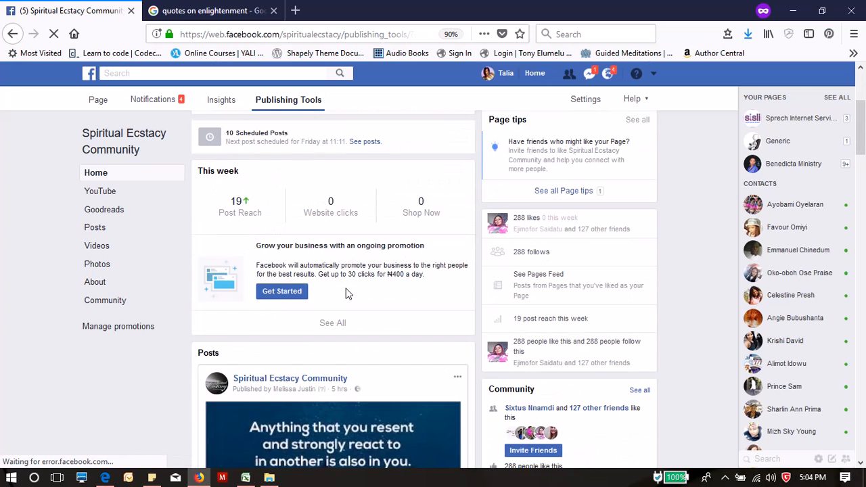
scroll(346, 289, up, 3)
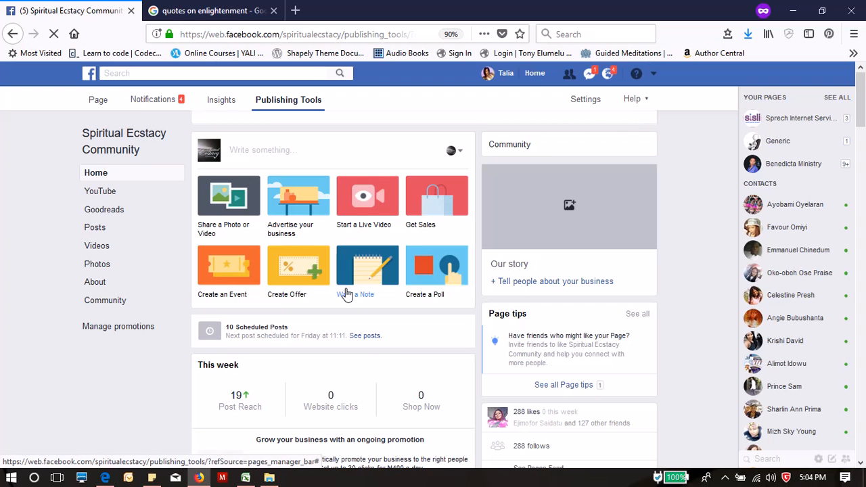
scroll(345, 292, down, 15)
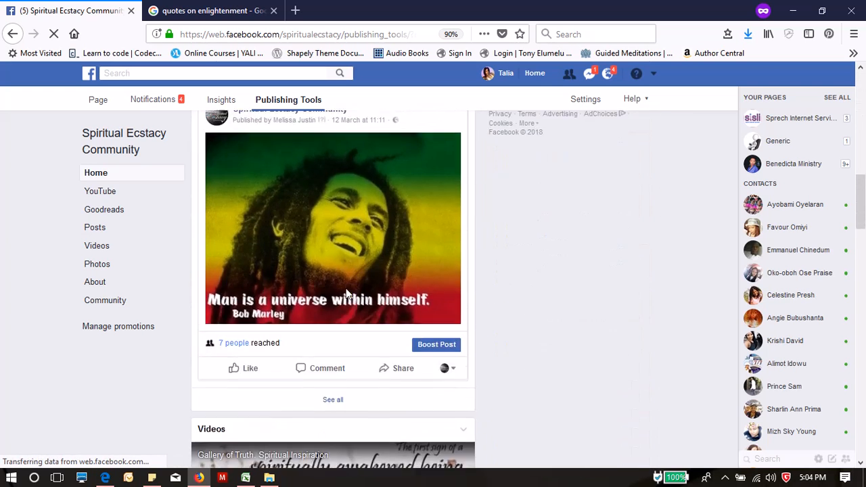
scroll(347, 295, up, 15)
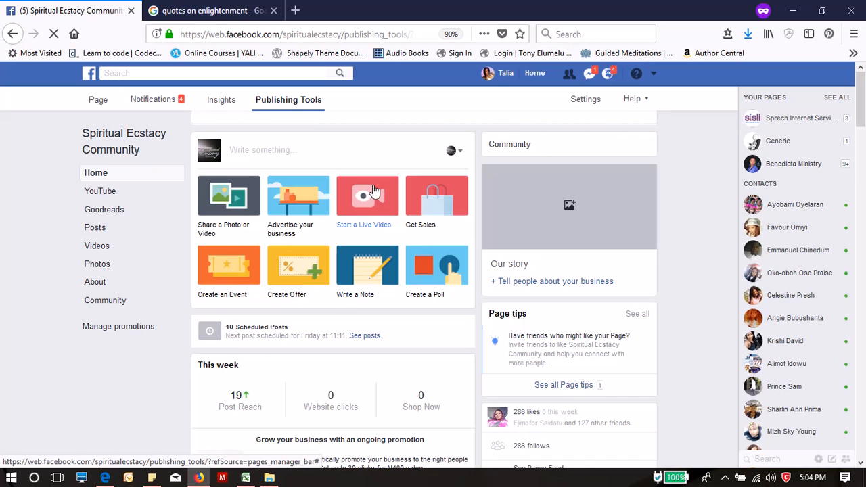
click(288, 107)
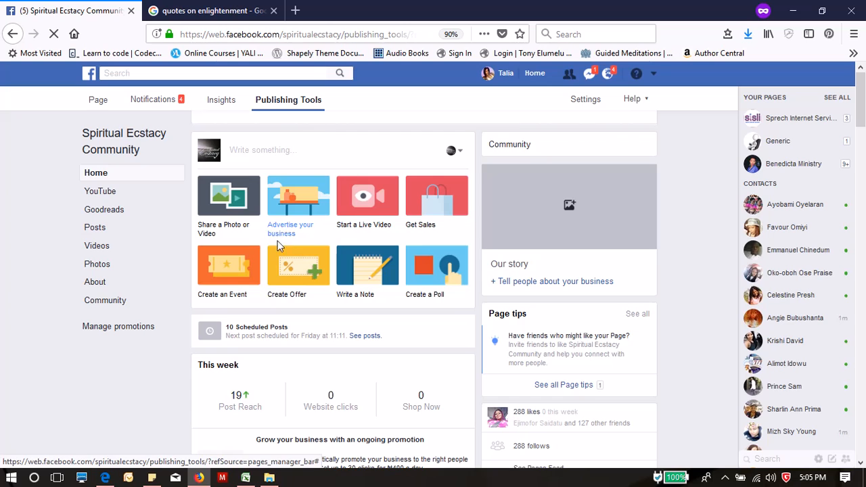
click(287, 109)
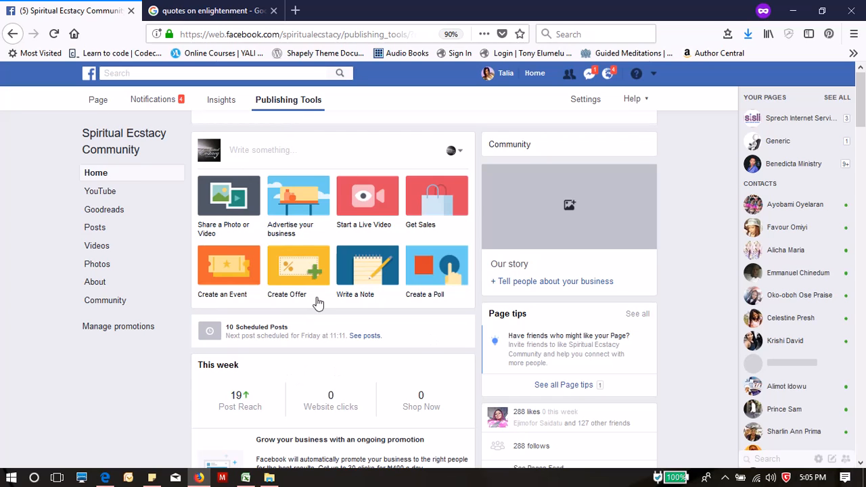
click(276, 150)
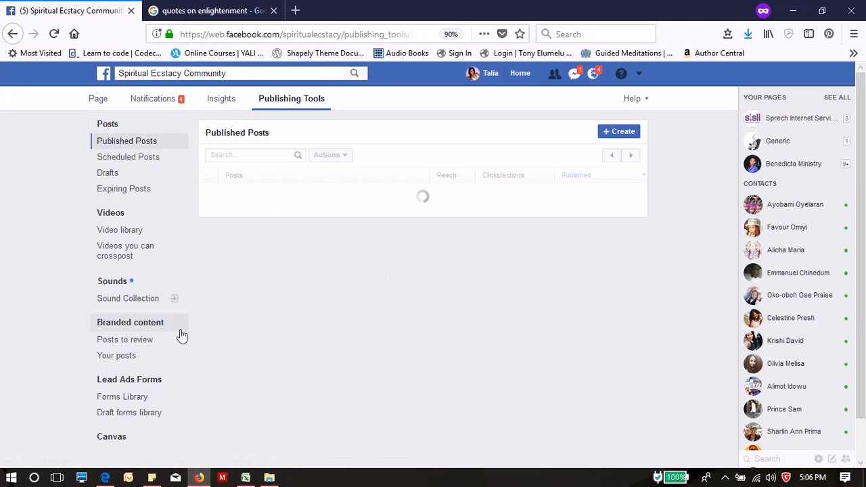
- Open the page's scheduled posts and review the publication dates of the whole list
click(123, 164)
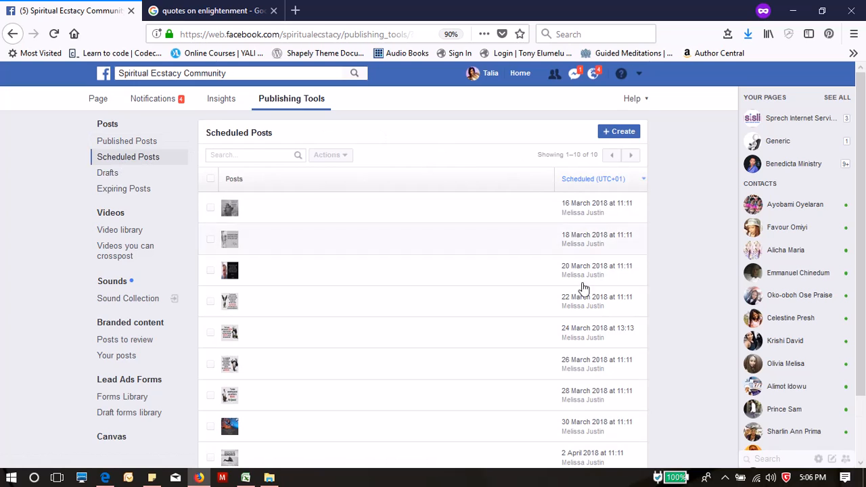
scroll(584, 289, down, 2)
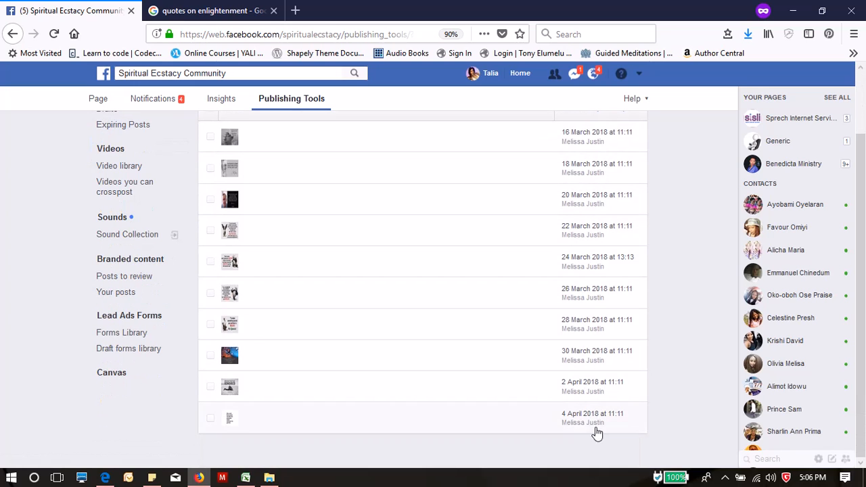
scroll(578, 292, up, 2)
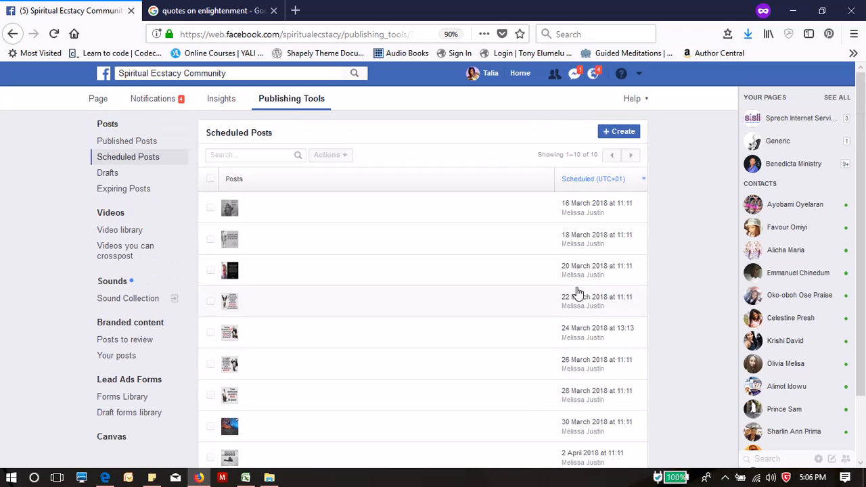
scroll(579, 292, down, 2)
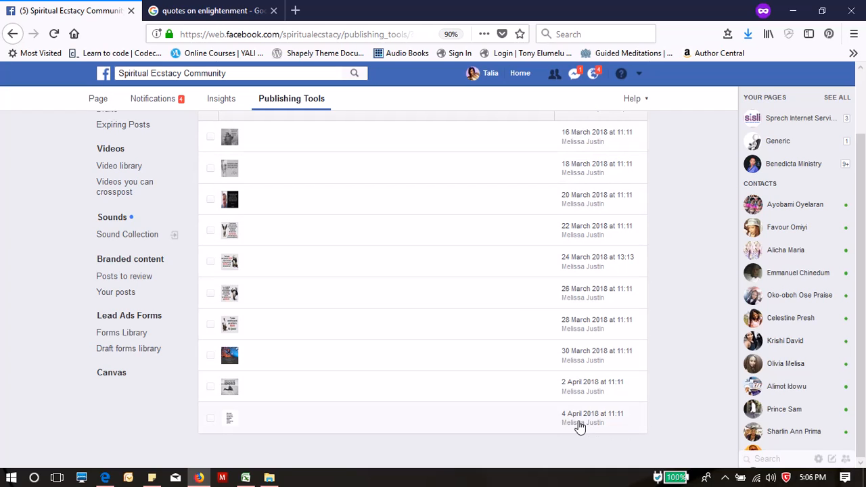
scroll(592, 203, up, 2)
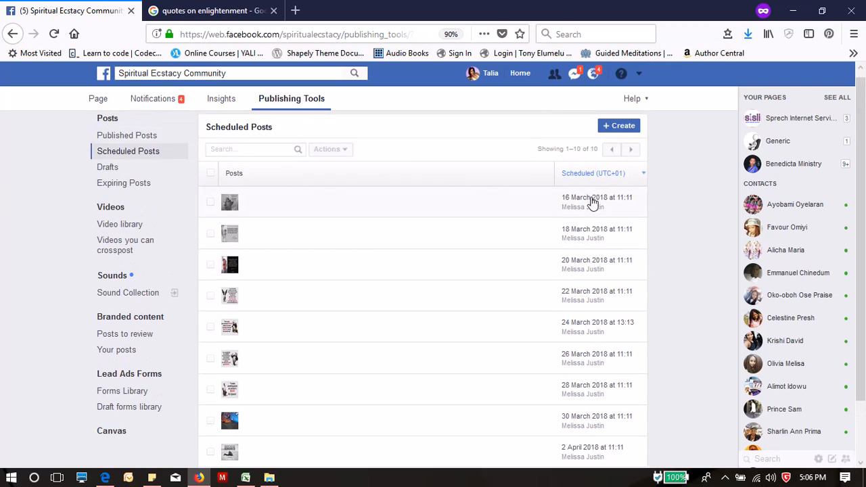
- Create a new page post and upload the photo buddha.jpg from the Desktop folder to it
click(618, 133)
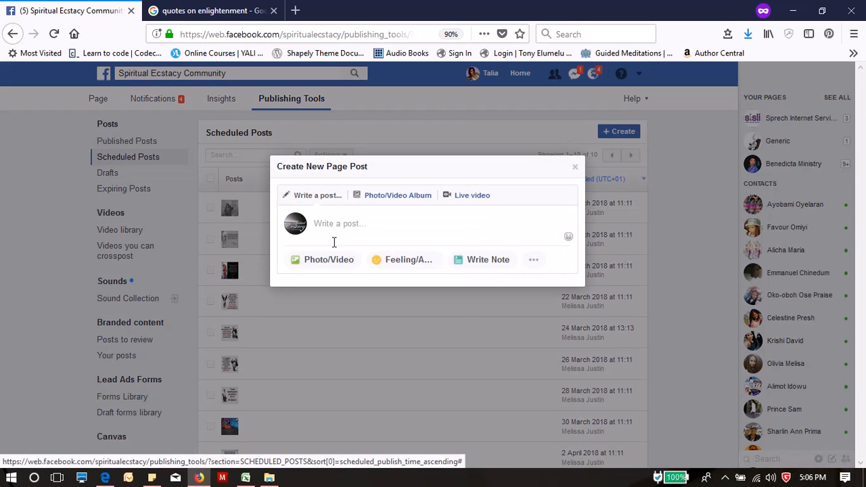
click(339, 227)
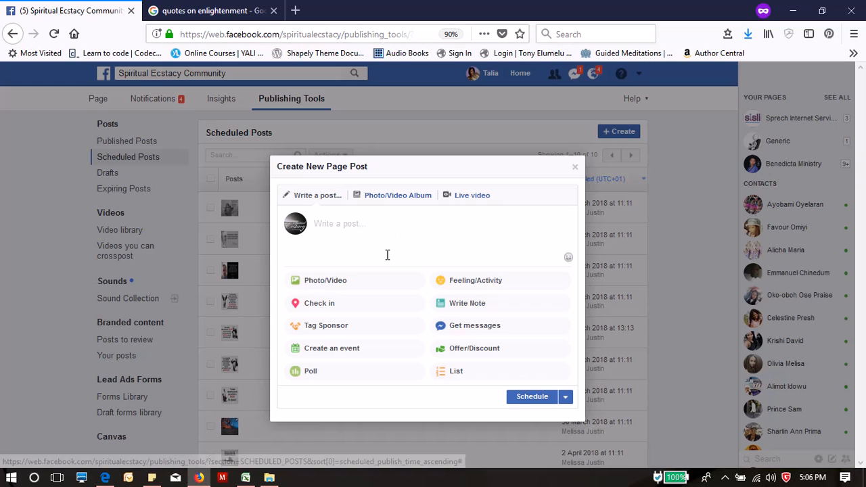
click(326, 284)
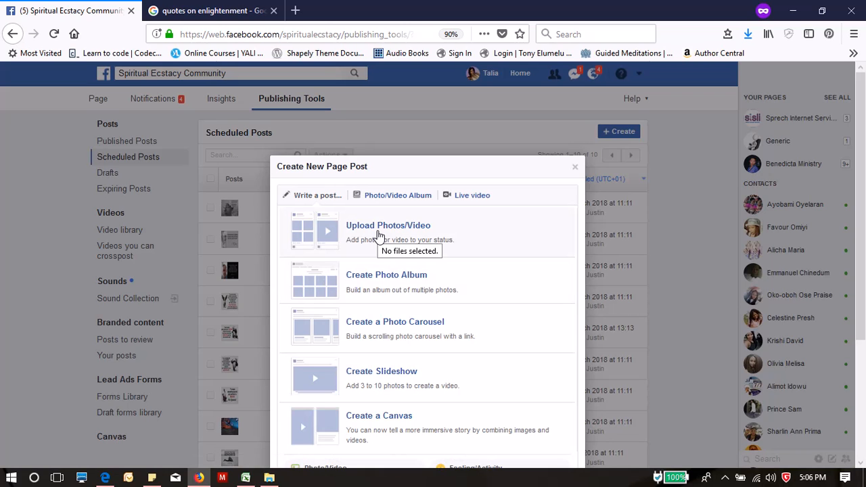
click(380, 236)
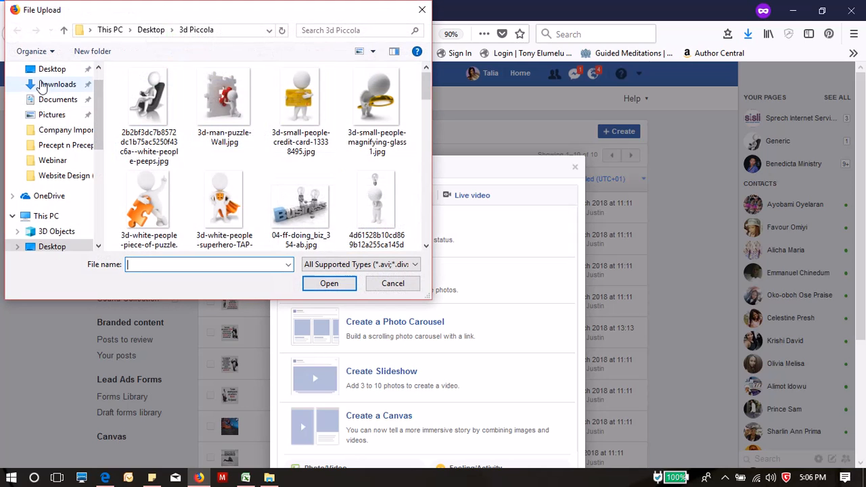
click(51, 69)
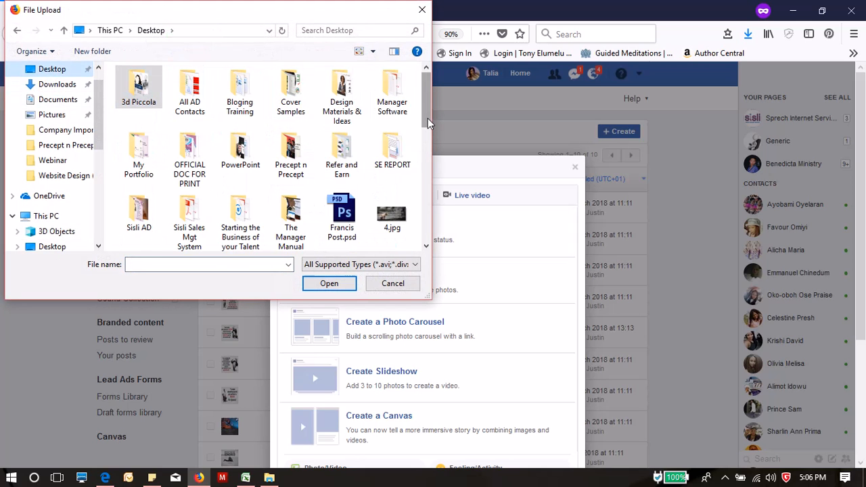
drag(427, 123, 432, 143)
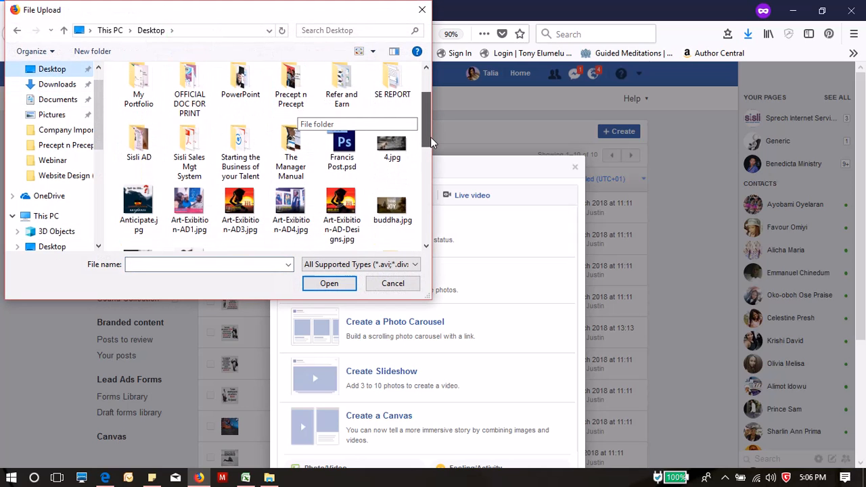
click(395, 209)
click(329, 284)
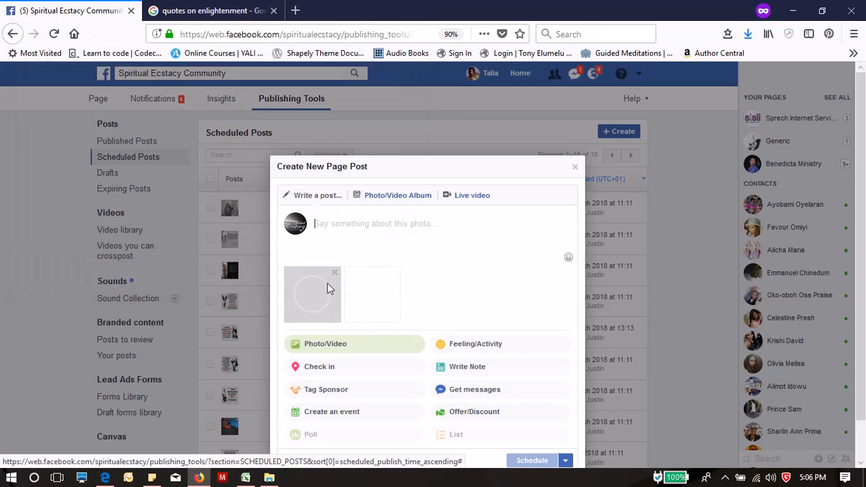
click(333, 231)
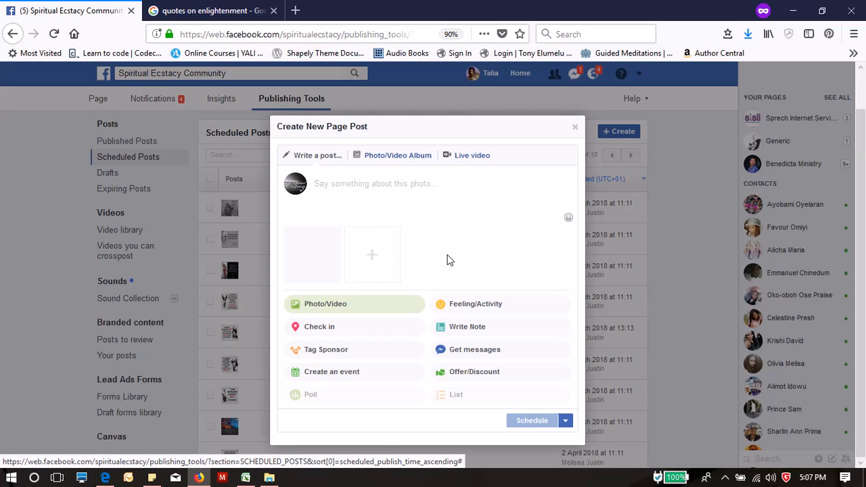
- Open the scheduling settings for the new photo post
click(568, 424)
click(566, 420)
click(566, 420)
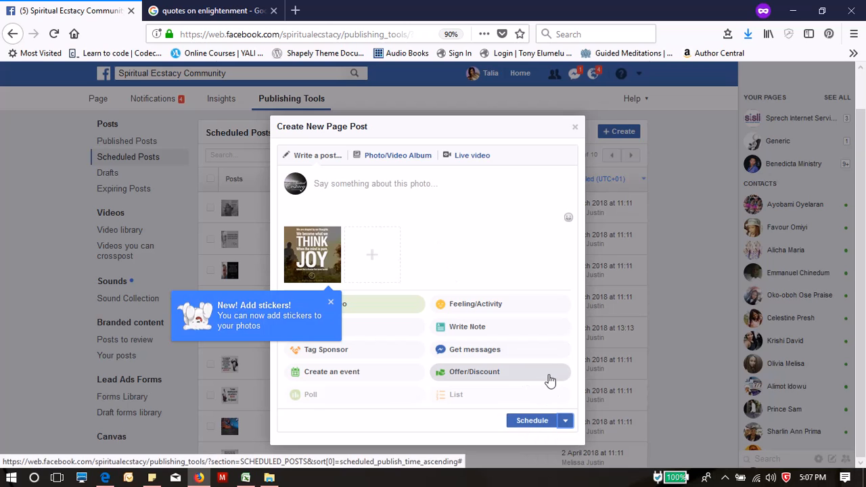
click(550, 380)
click(532, 420)
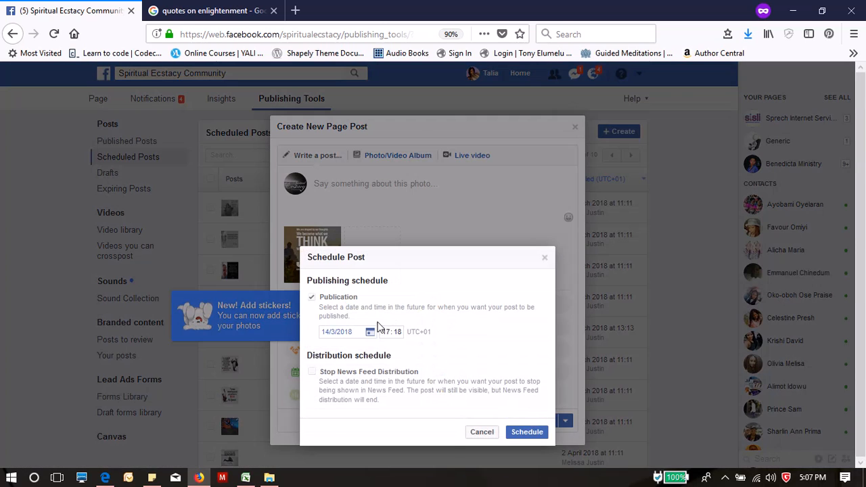
- Browse the publication date calendar month by month up to January 2019 and back to March 2018 to examine which dates are selectable
click(370, 331)
click(442, 356)
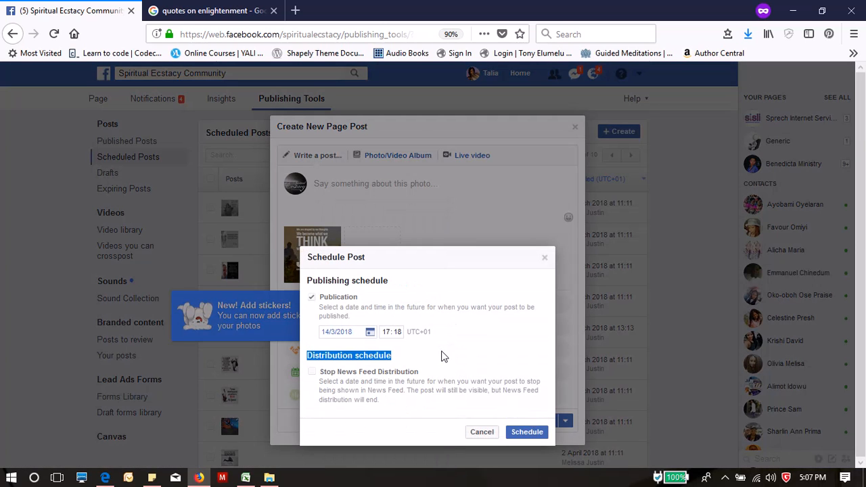
click(370, 331)
click(439, 352)
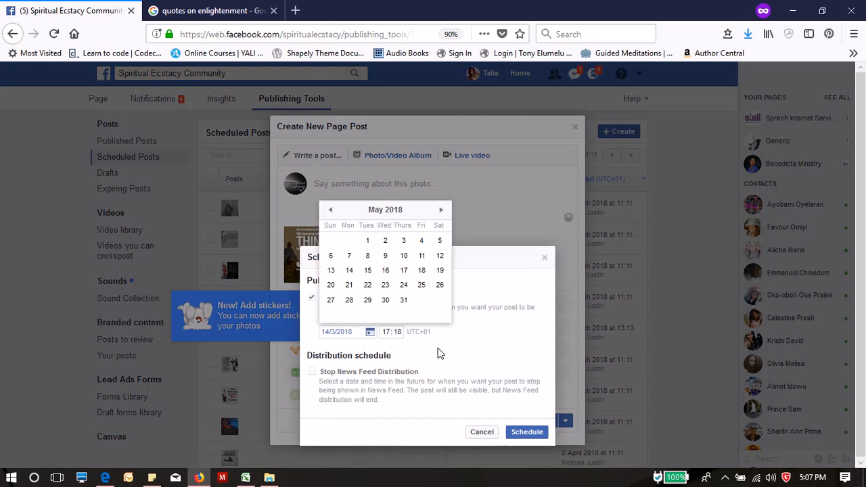
click(370, 331)
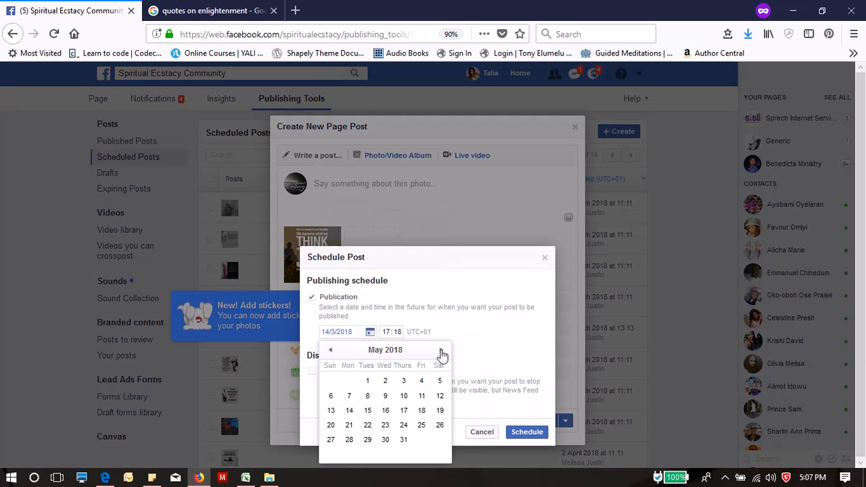
click(441, 350)
click(442, 212)
click(441, 212)
click(441, 212)
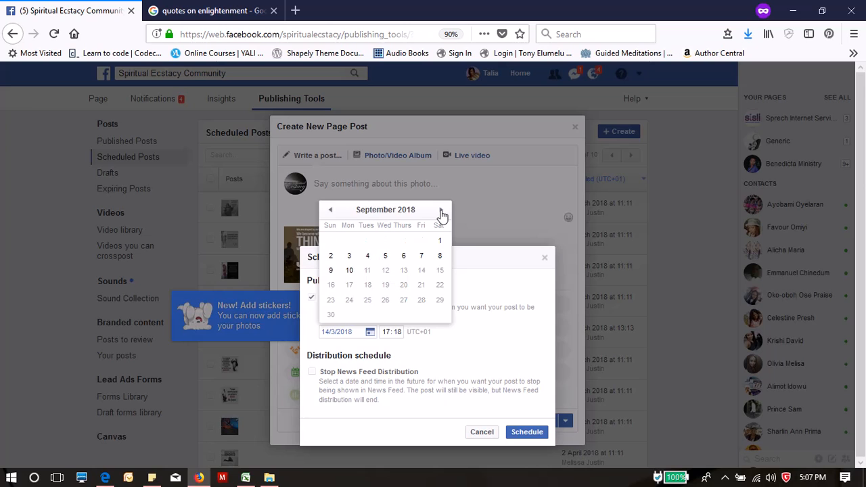
click(441, 212)
click(441, 212)
click(441, 212)
click(442, 212)
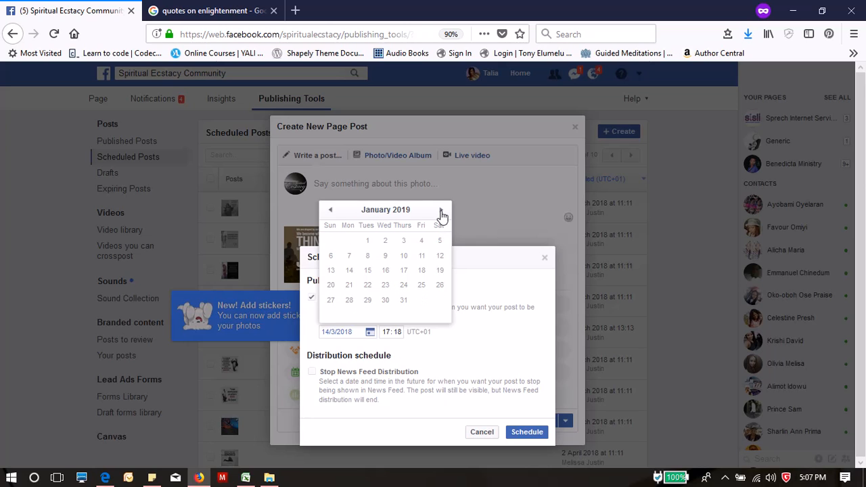
click(332, 212)
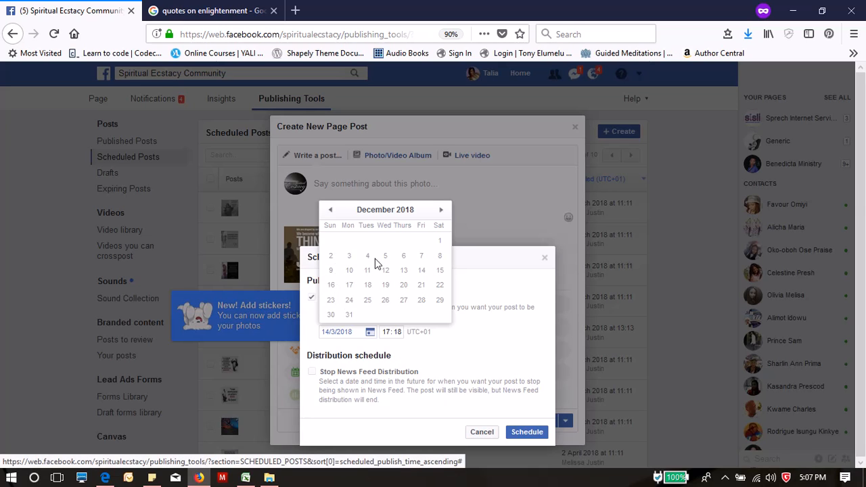
click(331, 211)
click(331, 210)
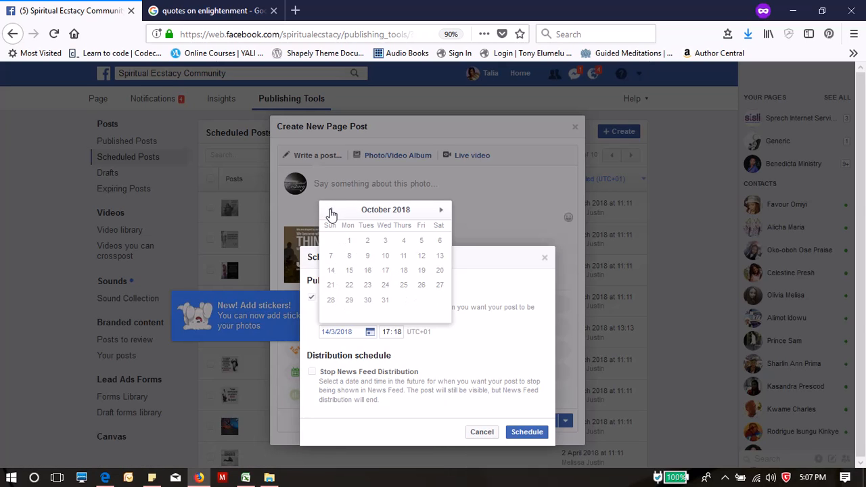
click(331, 211)
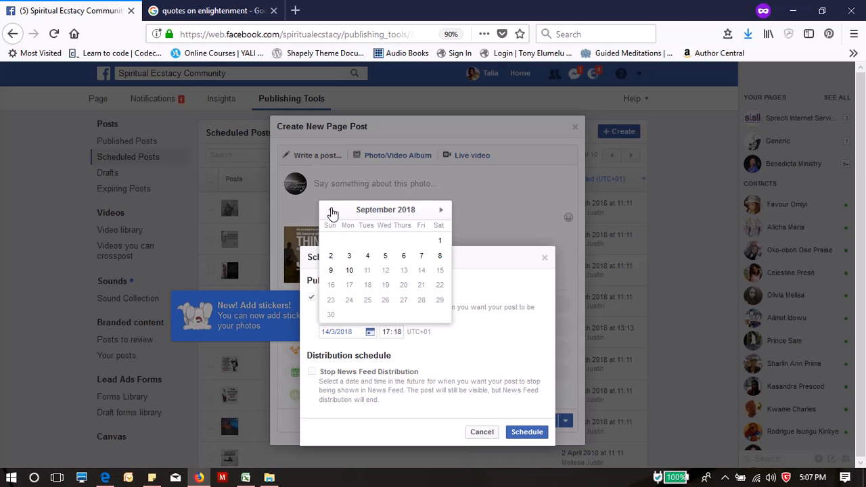
click(331, 211)
click(331, 211)
click(331, 211)
click(331, 212)
click(331, 211)
click(331, 211)
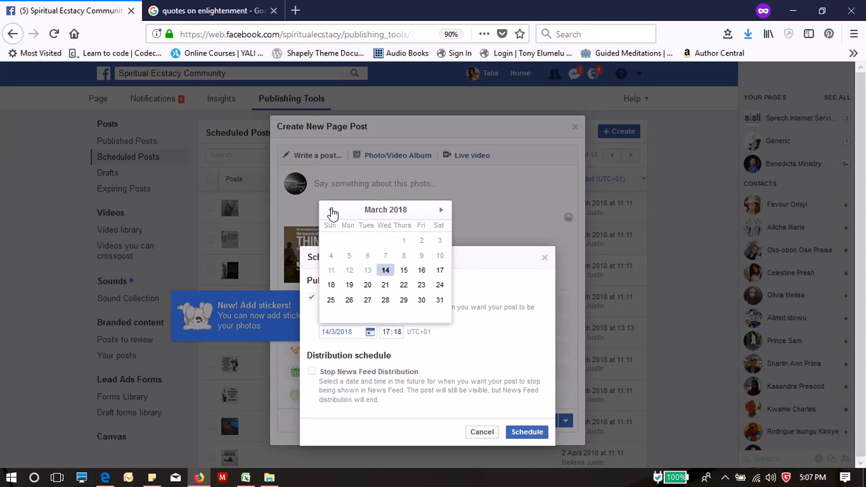
- Schedule the photo post for publication on 6 April 2018 at 10:00 and close the new post dialog
click(440, 212)
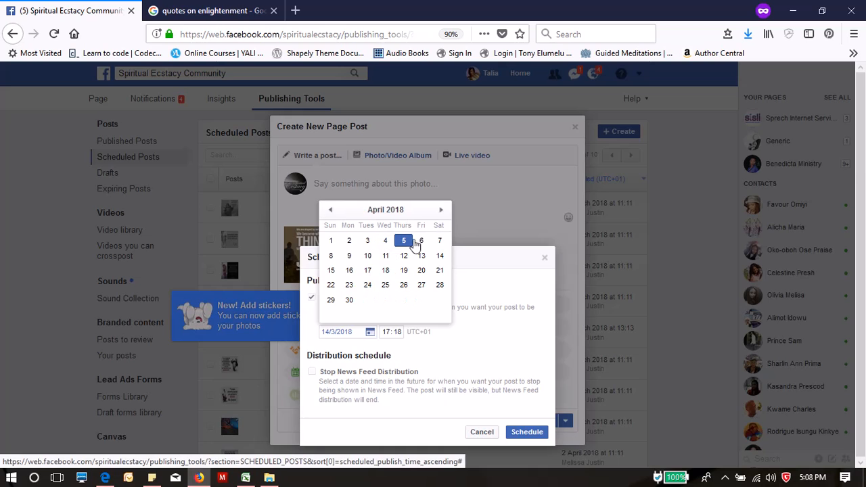
click(422, 248)
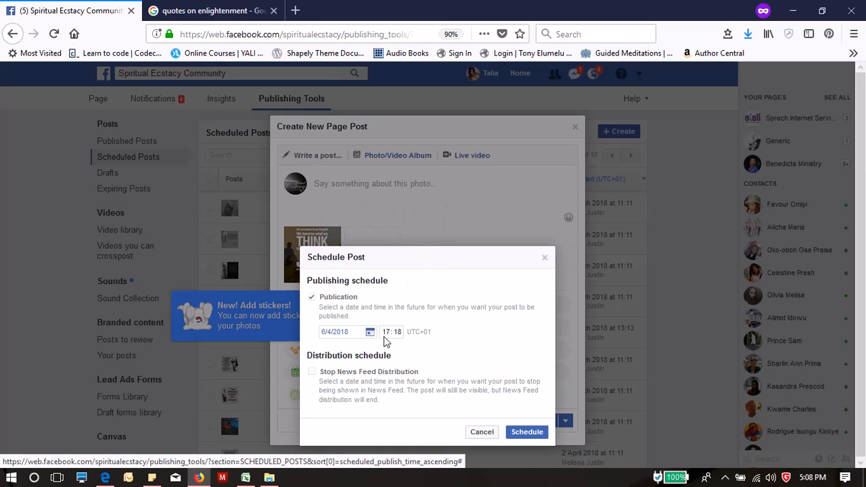
click(385, 332)
click(397, 332)
click(458, 337)
click(516, 432)
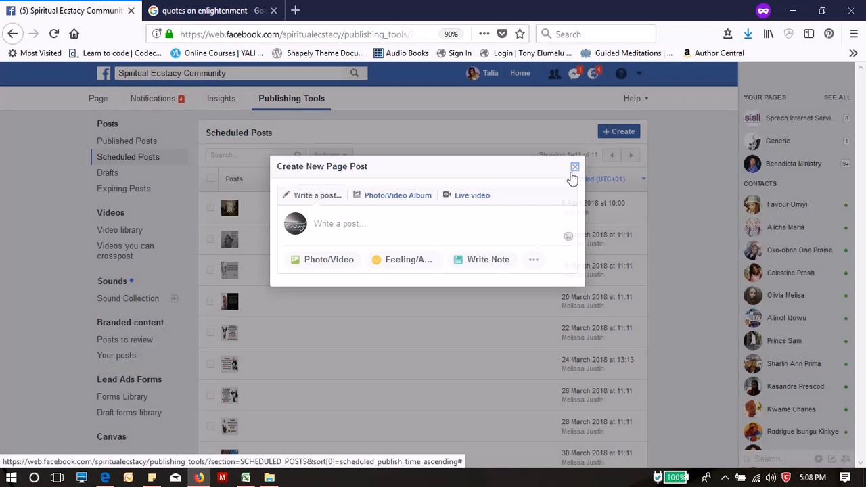
click(575, 168)
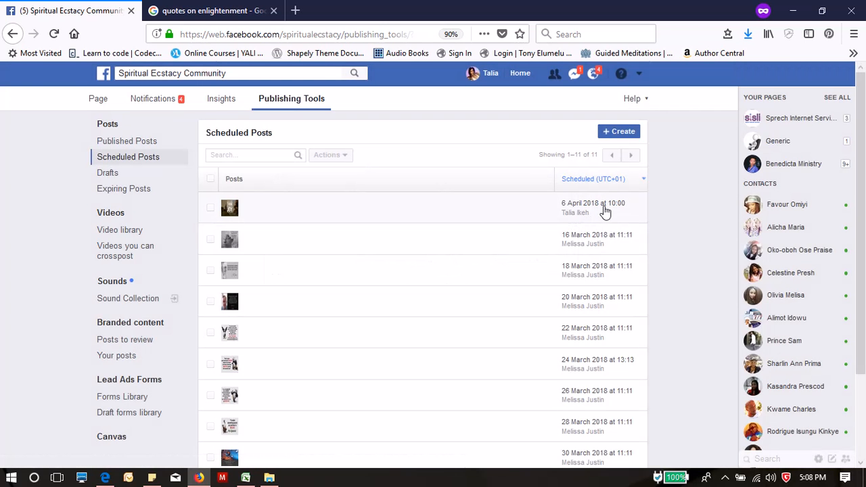
- Create another page post and upload the Albert Einstein quote photo from the Desktop folder to it
click(619, 132)
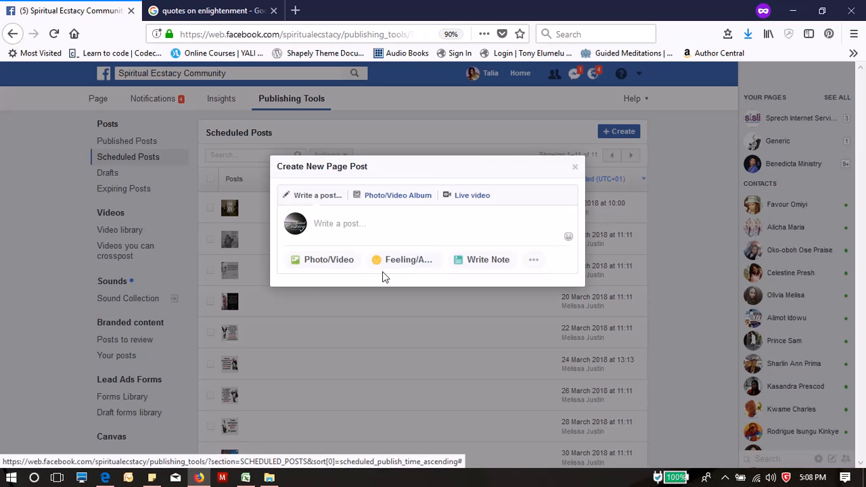
click(320, 266)
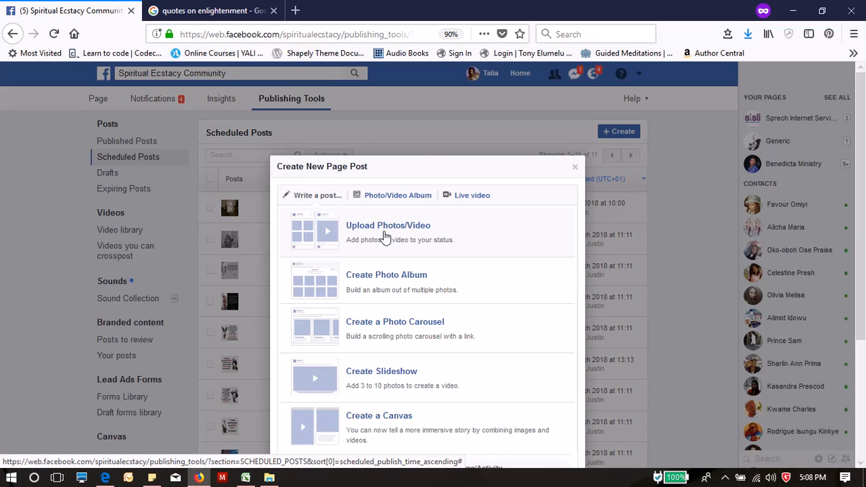
click(365, 227)
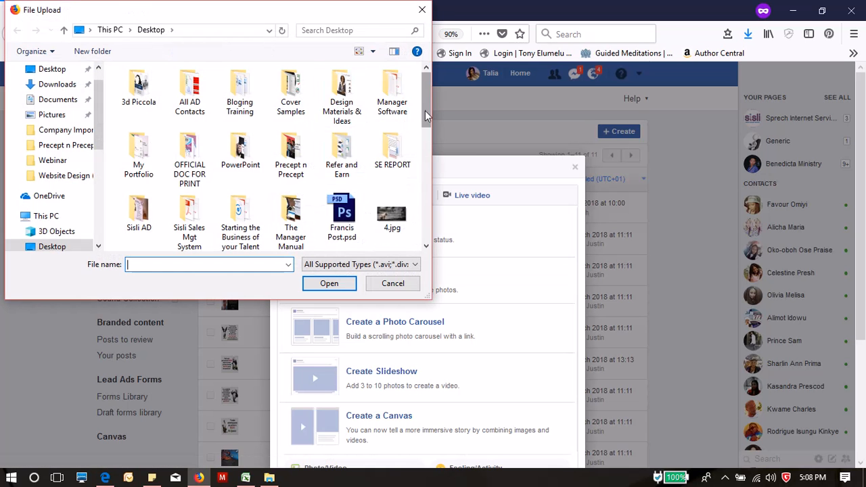
click(391, 213)
click(329, 283)
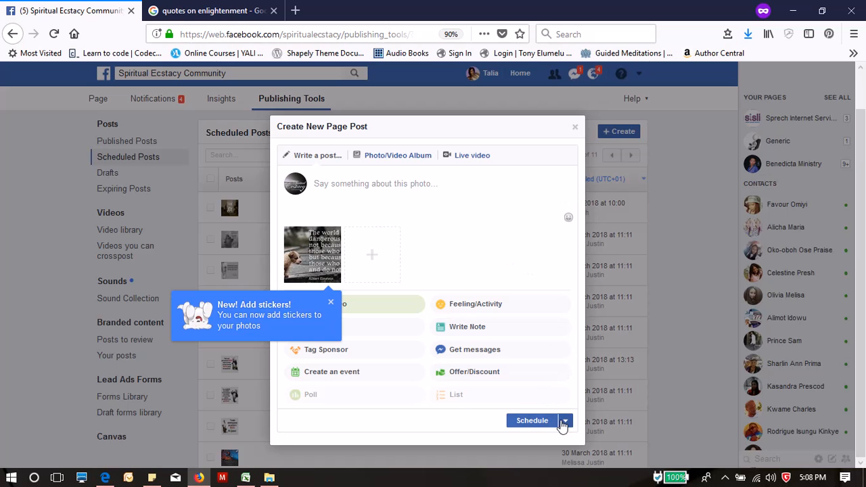
- Schedule the Einstein quote post for publication on 8 April 2018 at 11:11 and close the new post dialog
click(528, 421)
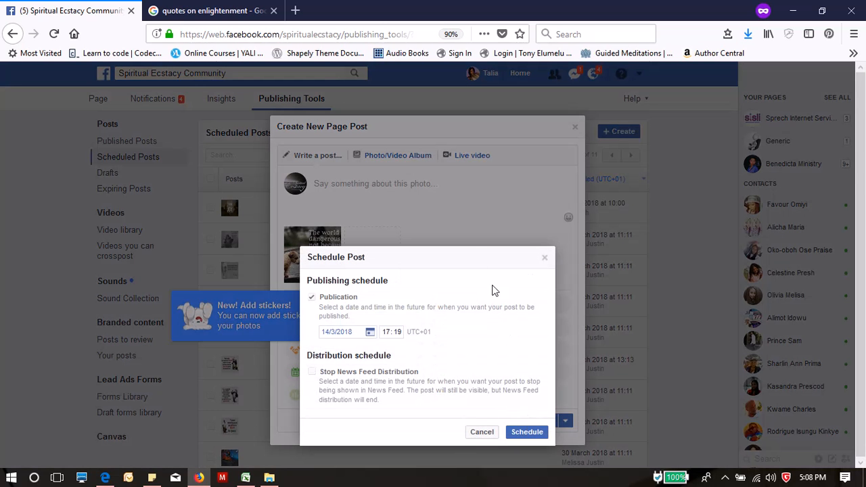
click(369, 331)
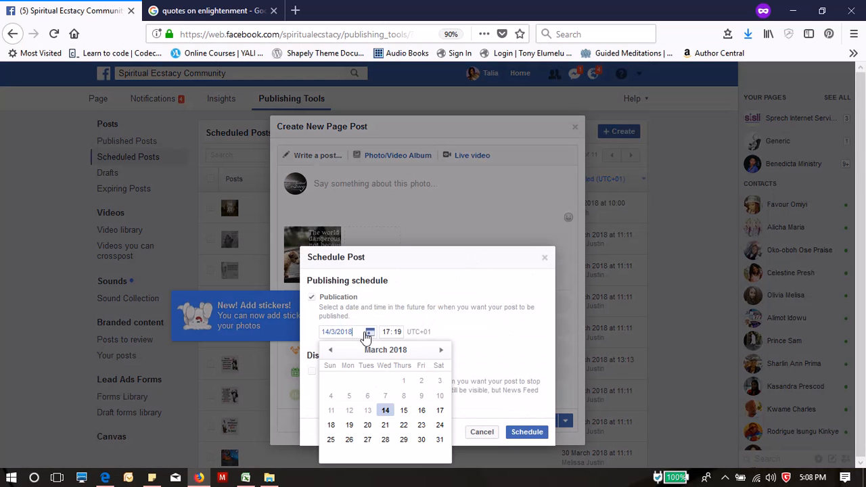
click(441, 350)
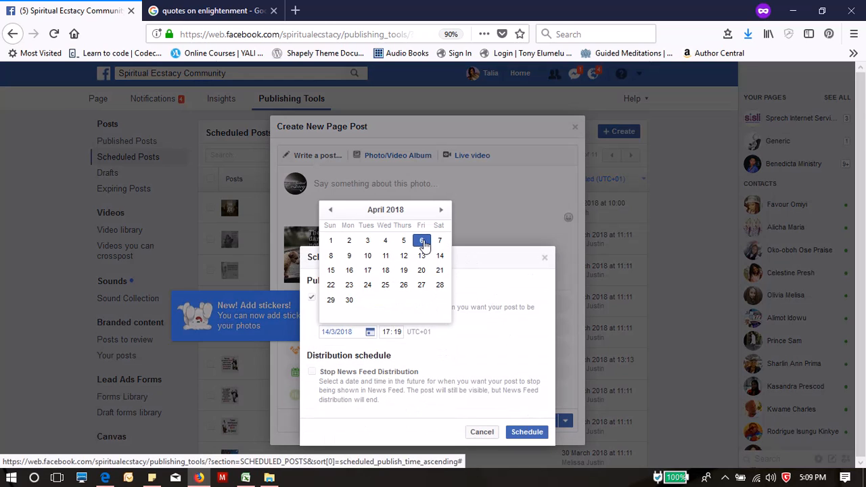
click(349, 255)
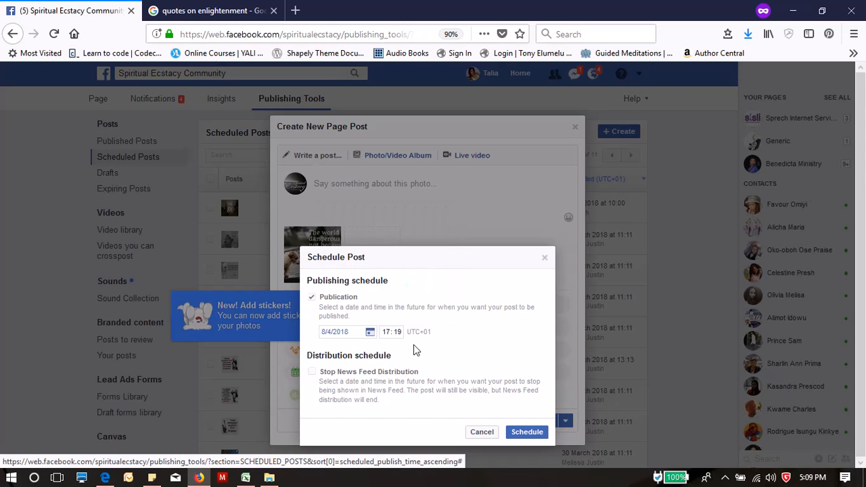
click(386, 333)
click(397, 333)
click(528, 432)
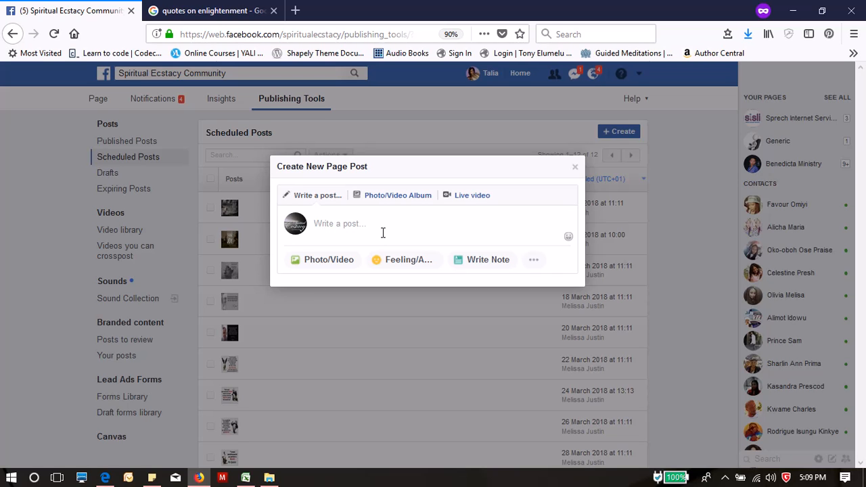
click(575, 167)
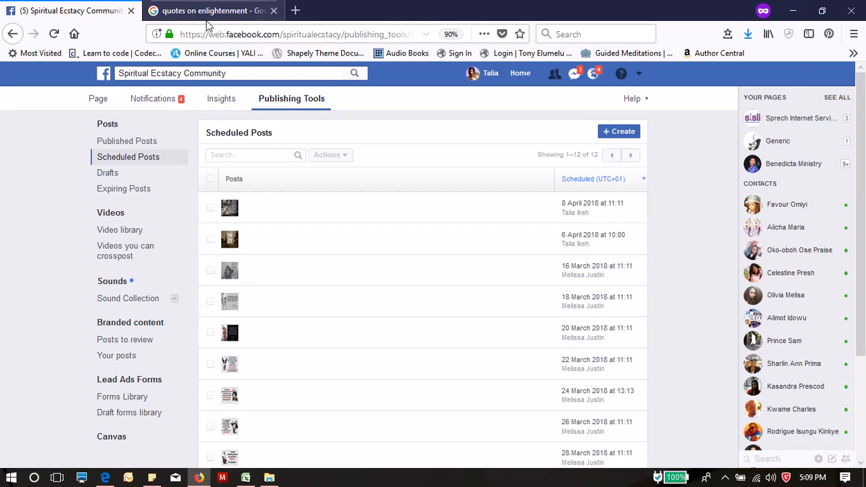
scroll(406, 232, down, 3)
scroll(476, 241, up, 3)
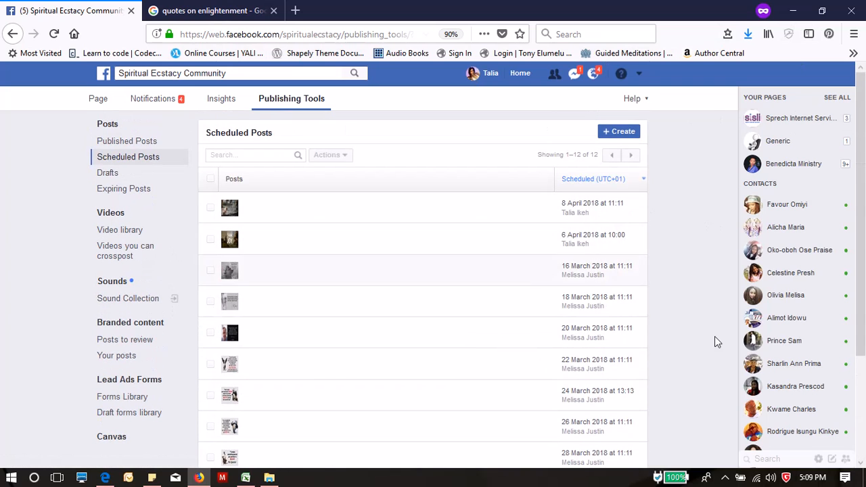
click(724, 478)
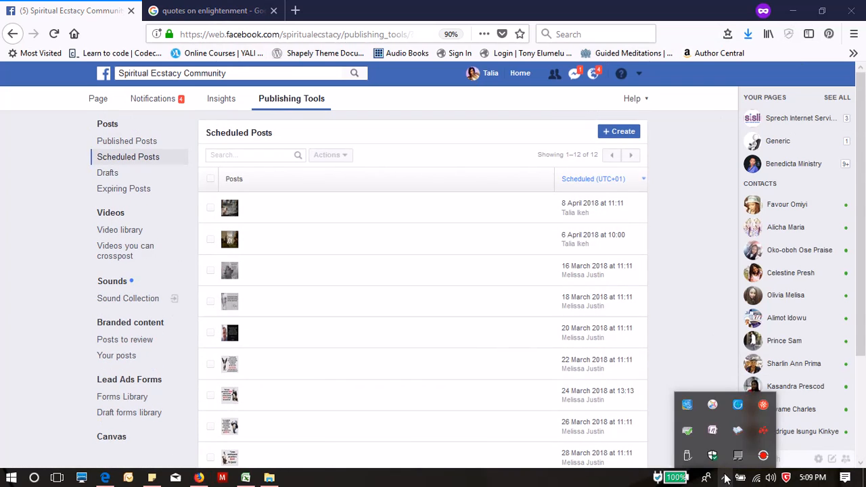
click(762, 459)
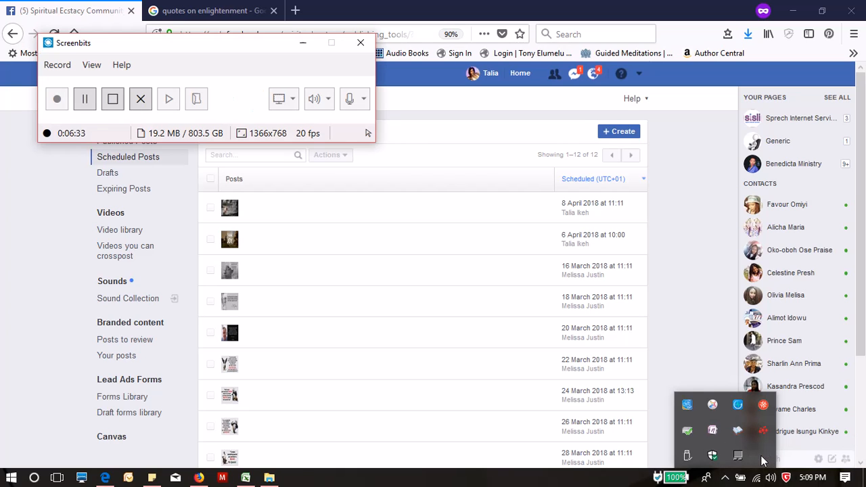